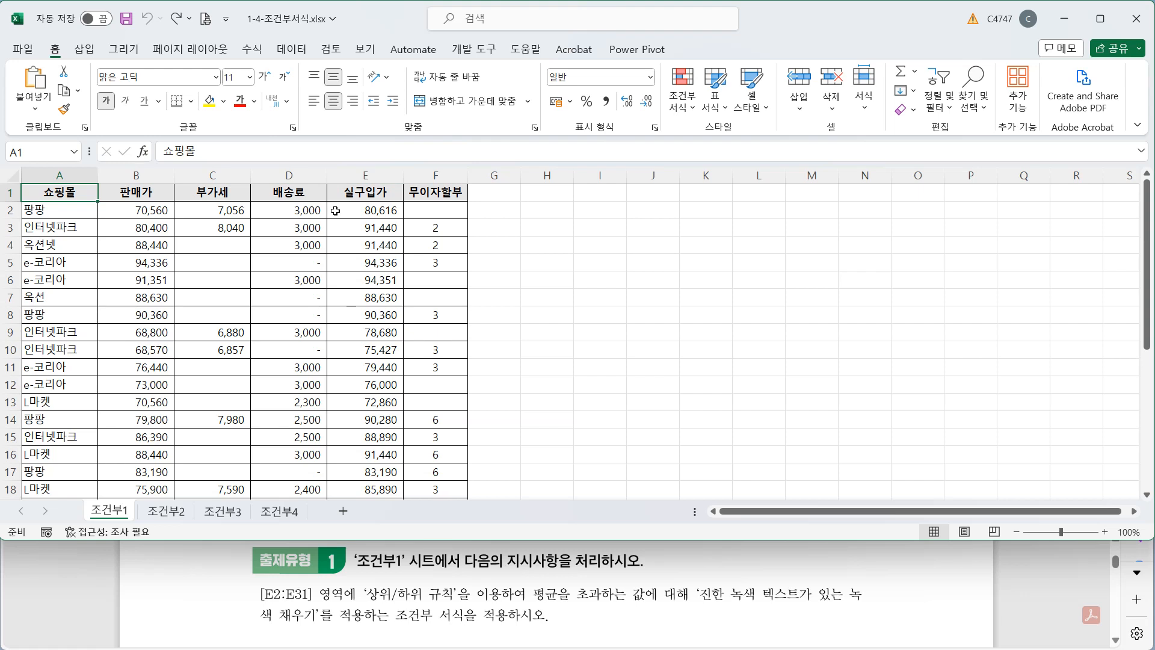
Apply the 평균 초과 top/bottom conditional format to E2:E31 with the style 진한 녹색 텍스트가 있는 녹색 채우기
left_click_drag(369, 209, 382, 403)
scroll(421, 328, "up", 3)
scroll(420, 328, "up", 2)
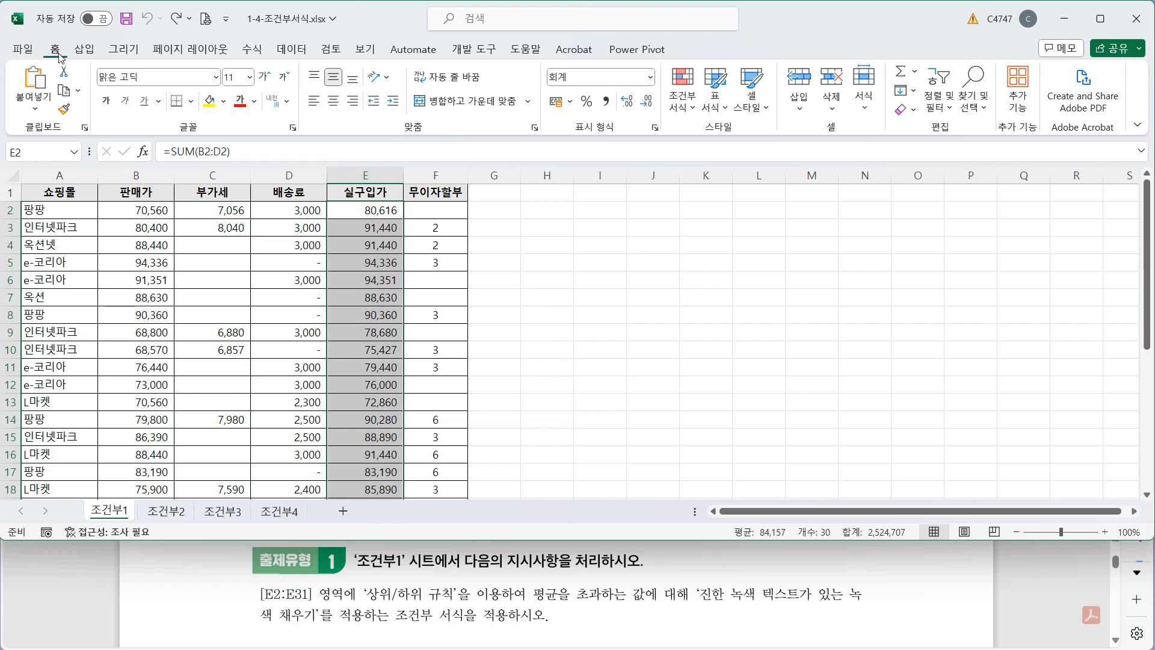
left_click(693, 113)
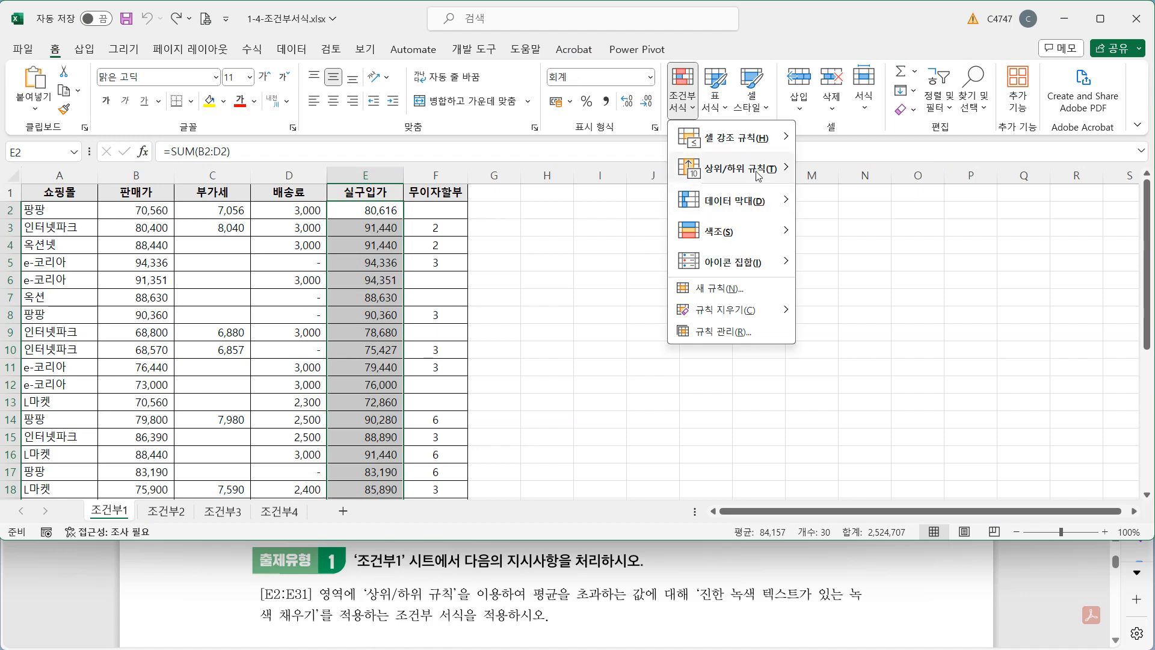
mouse_move(758, 176)
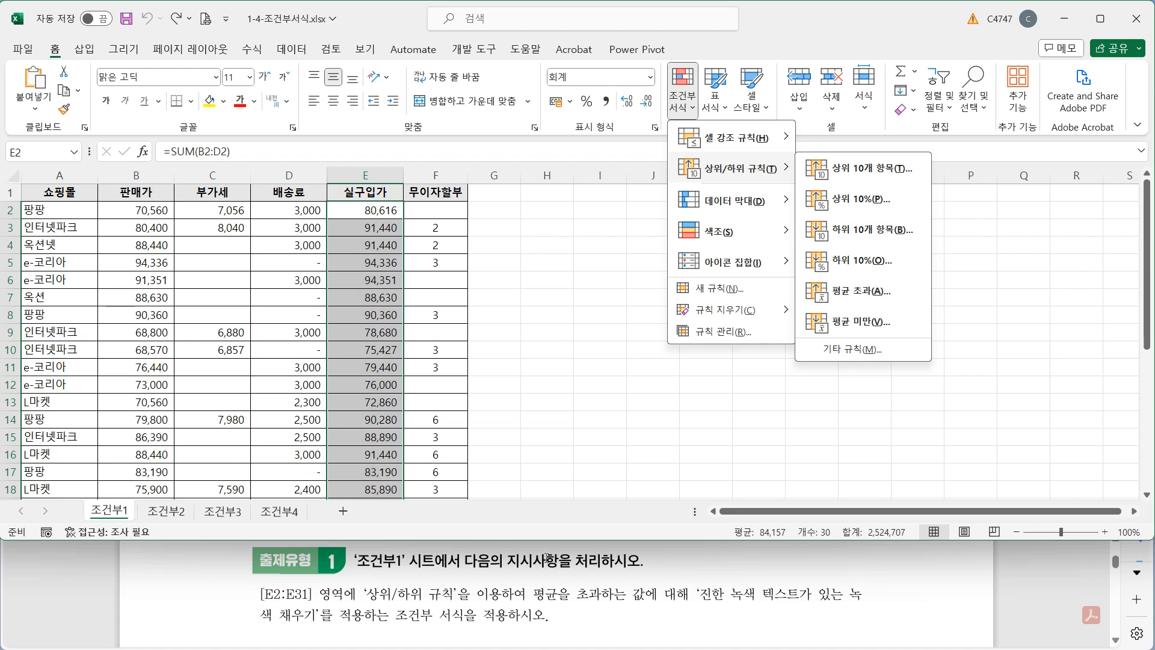
left_click(854, 292)
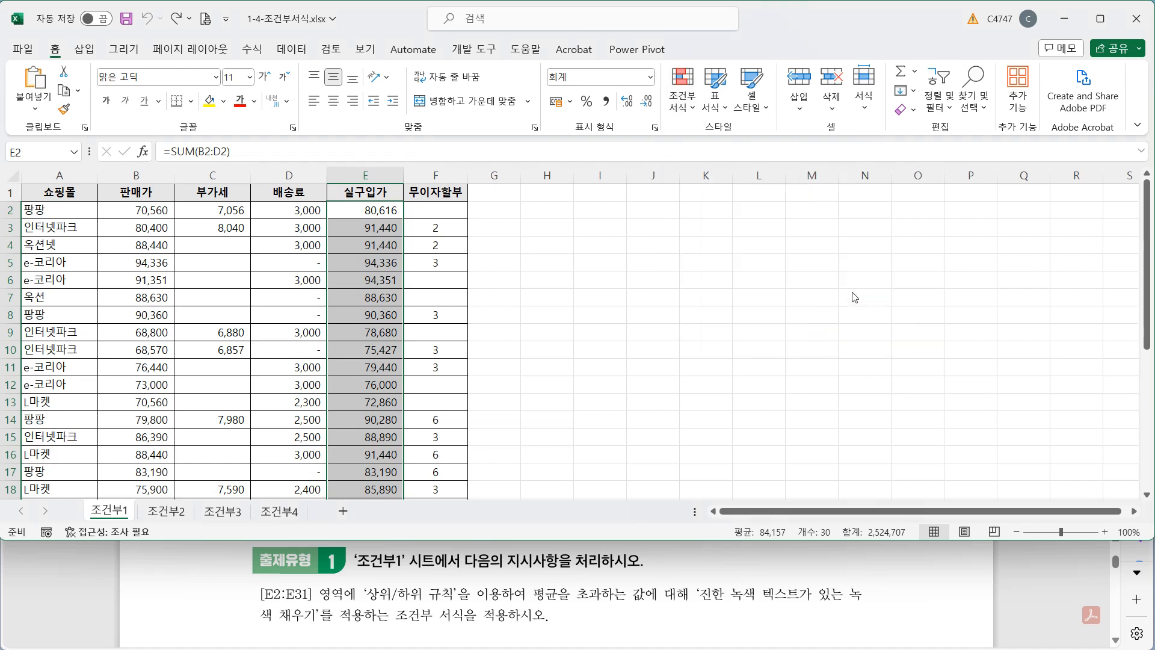
left_click_drag(525, 226, 661, 219)
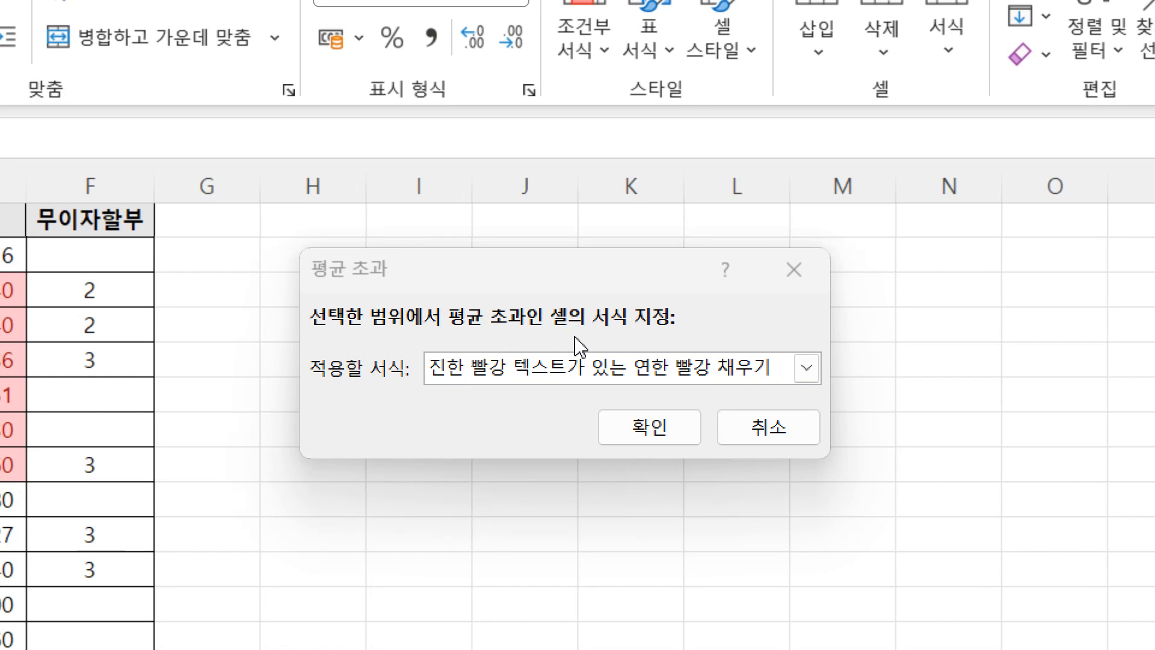
left_click(589, 376)
left_click(579, 374)
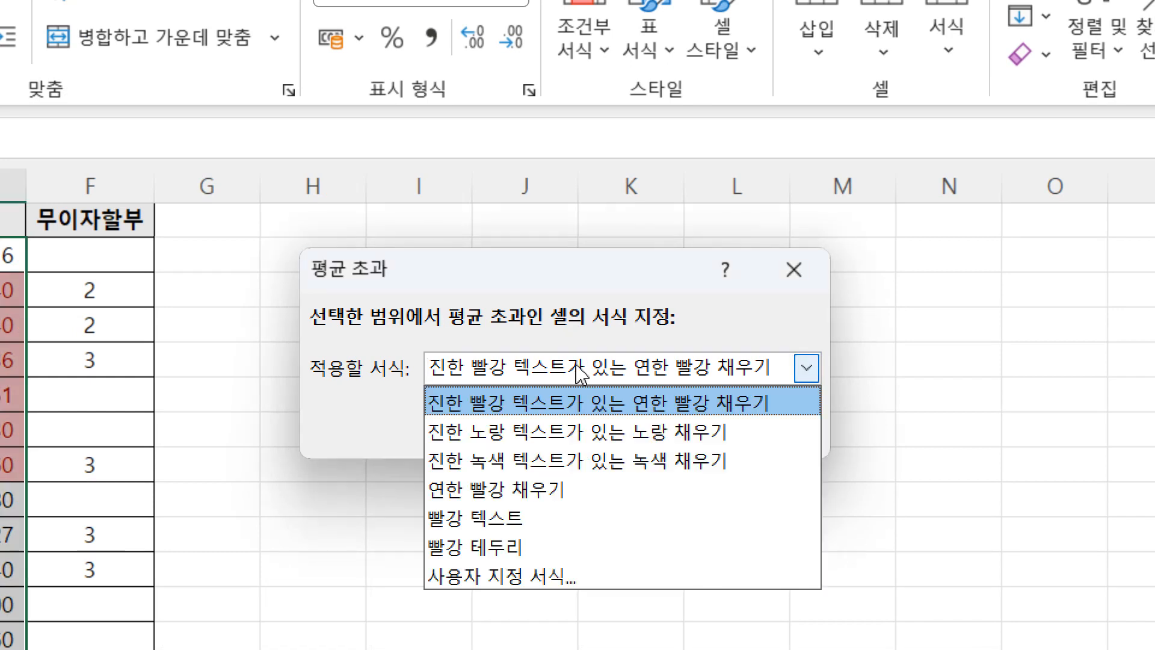
left_click(631, 460)
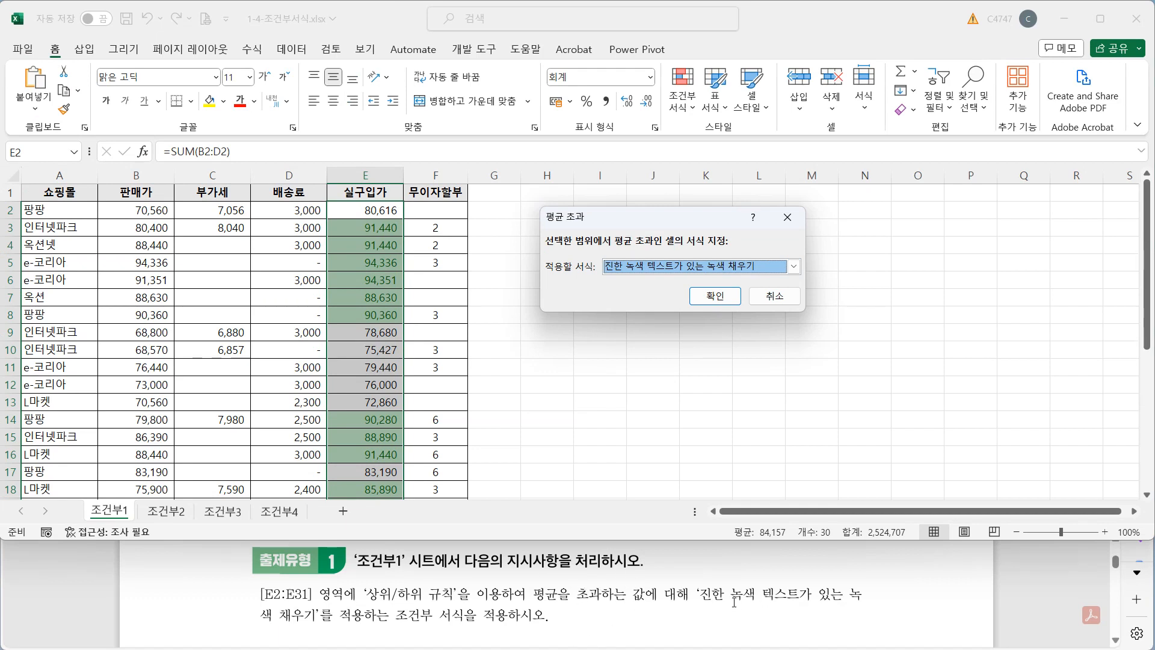
left_click(716, 298)
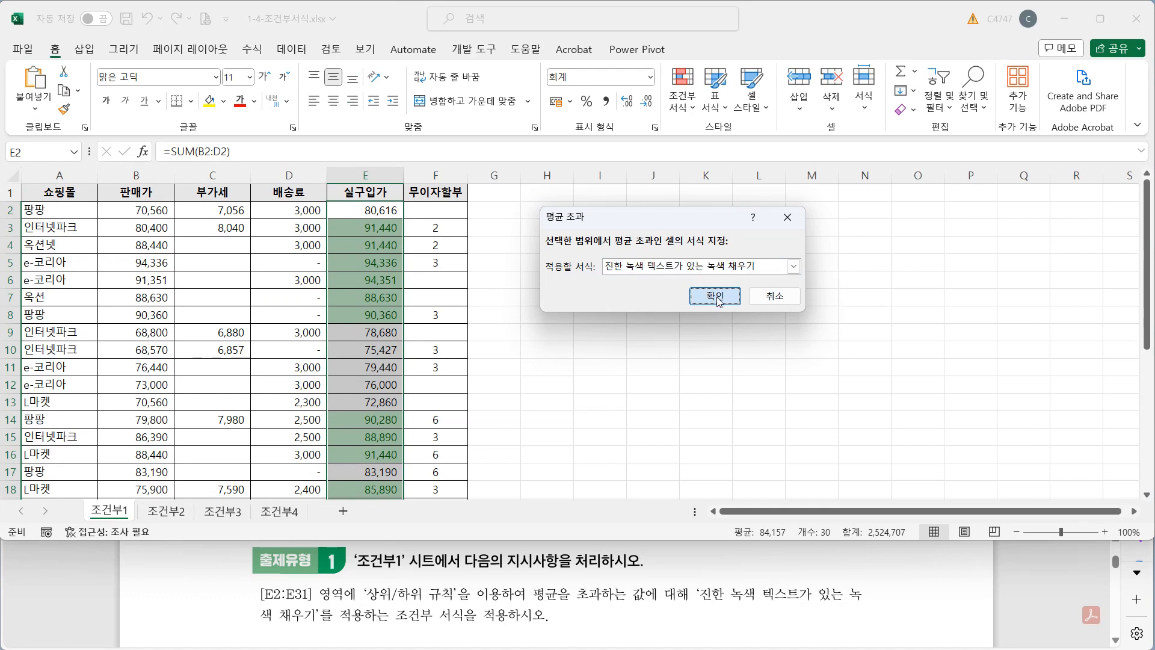
left_click(379, 191)
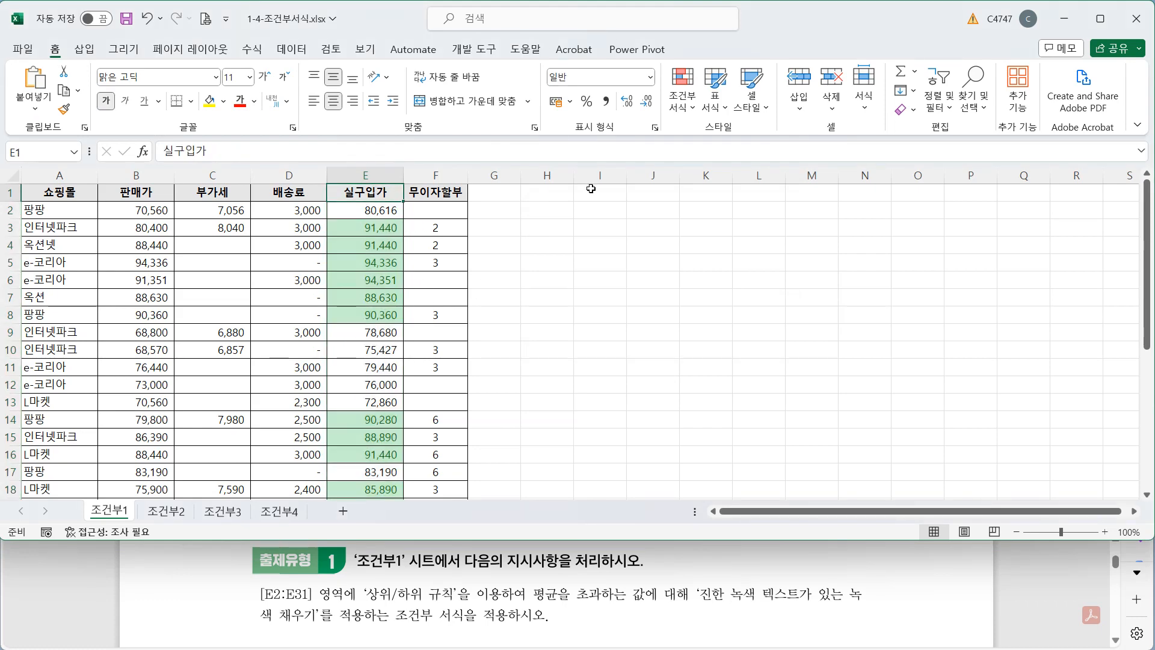
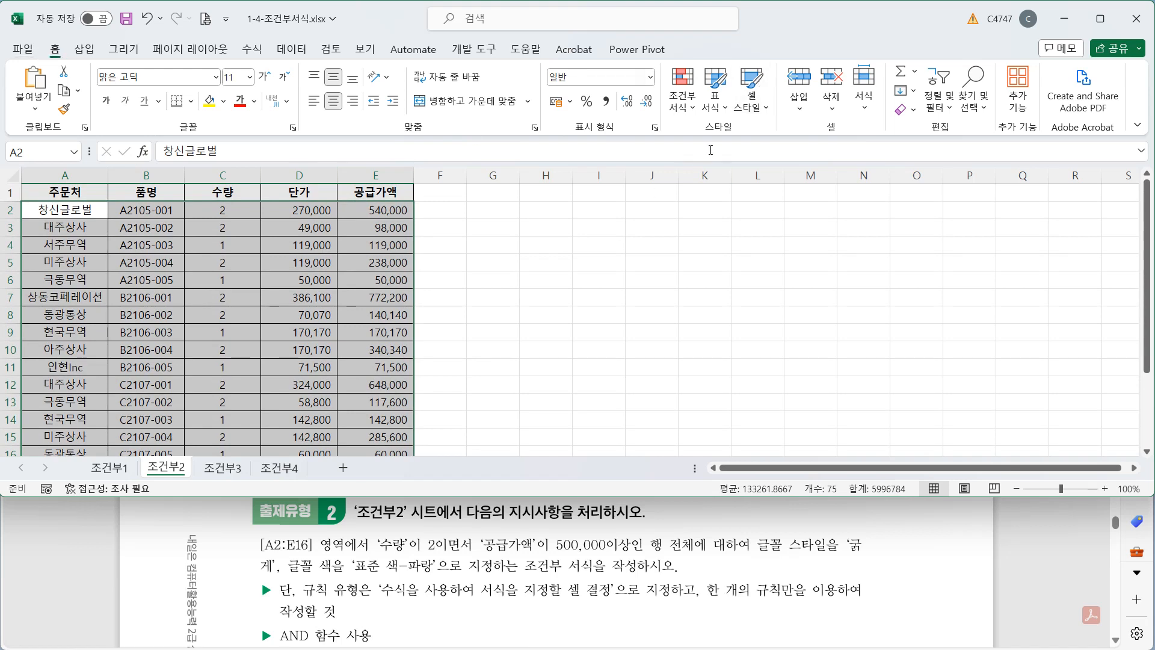
Create a new conditional formatting rule for A2:E16 on sheet 조건부2, using the rule type 수식을 사용하여 서식을 지정할 셀 결정
left_click(690, 108)
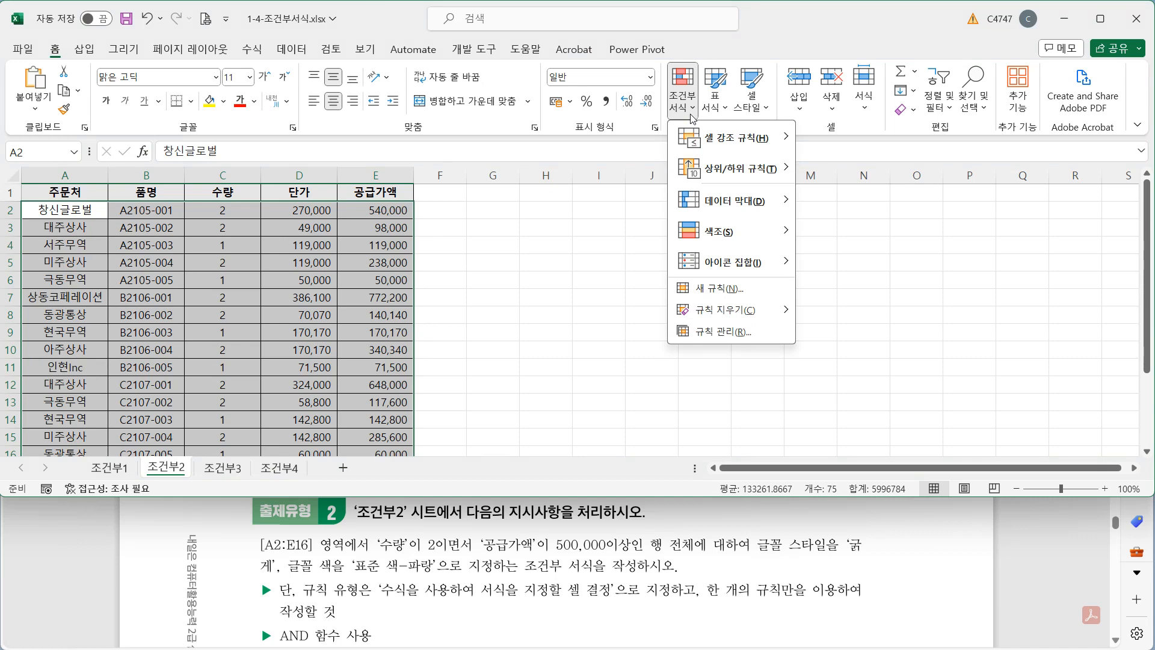
left_click(762, 296)
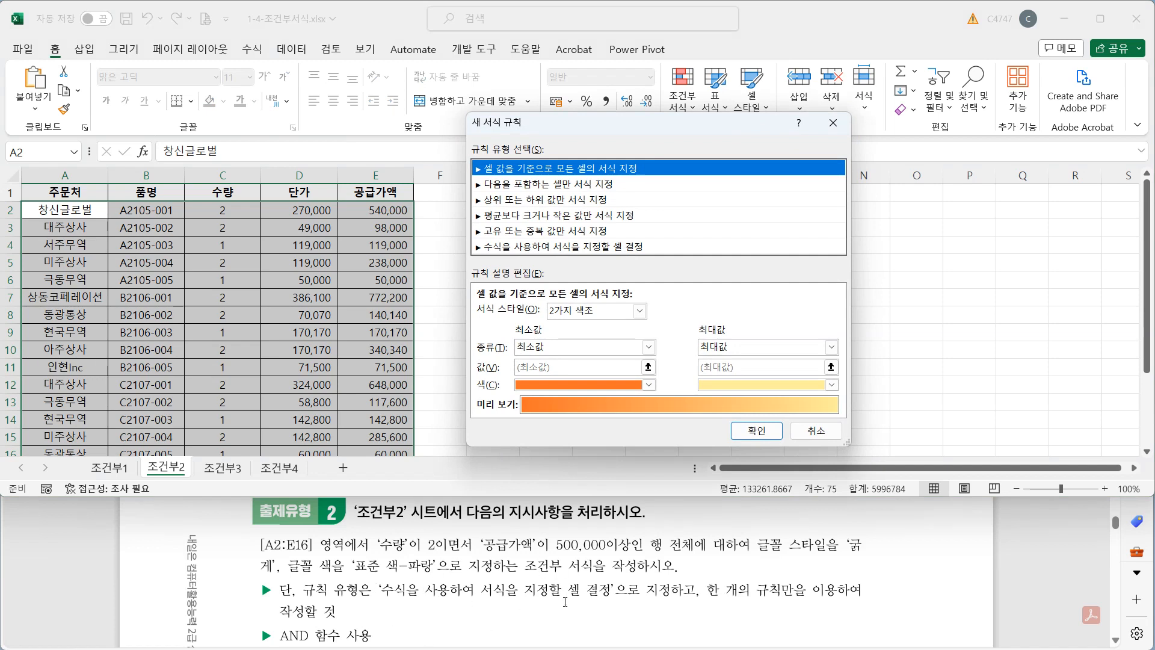
left_click(572, 253)
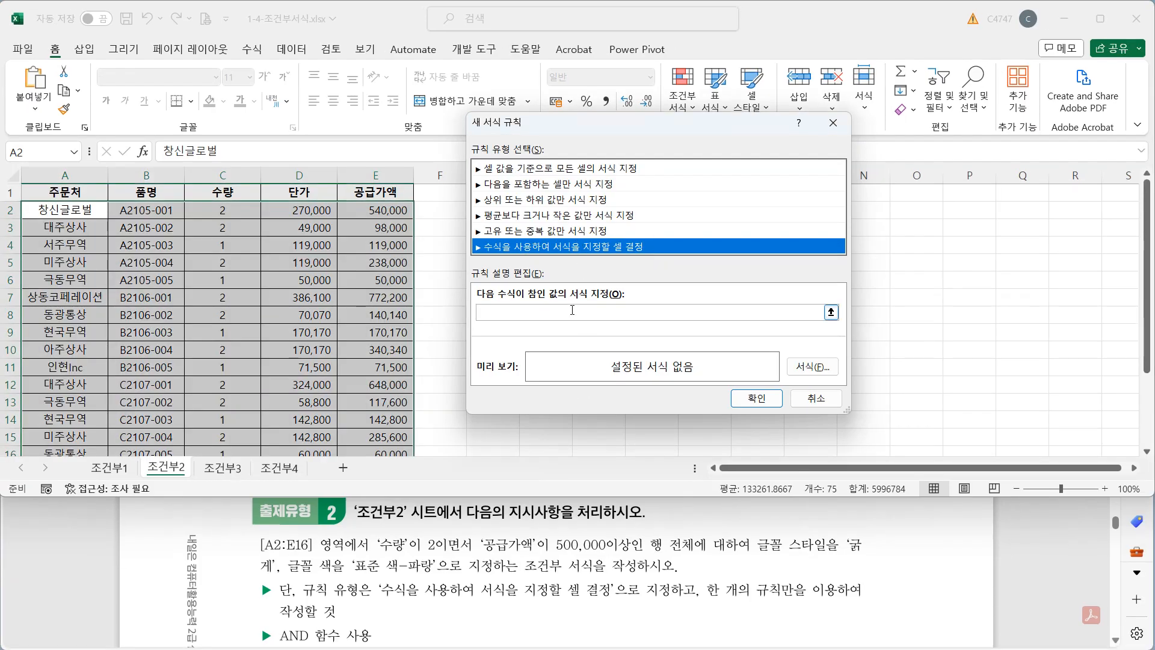
Enter the rule formula =and($C2=2,$E2>=200000), with column-absolute references to the 수량 and 공급가액 cells
left_click(572, 311)
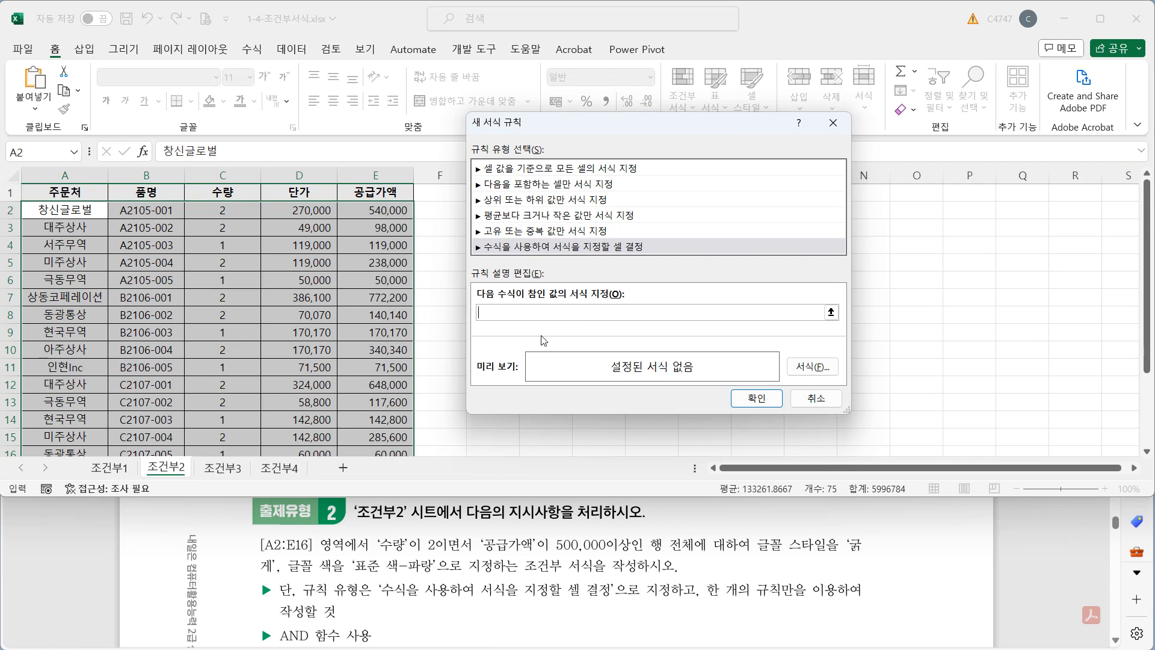
type("=and(")
left_click(232, 211)
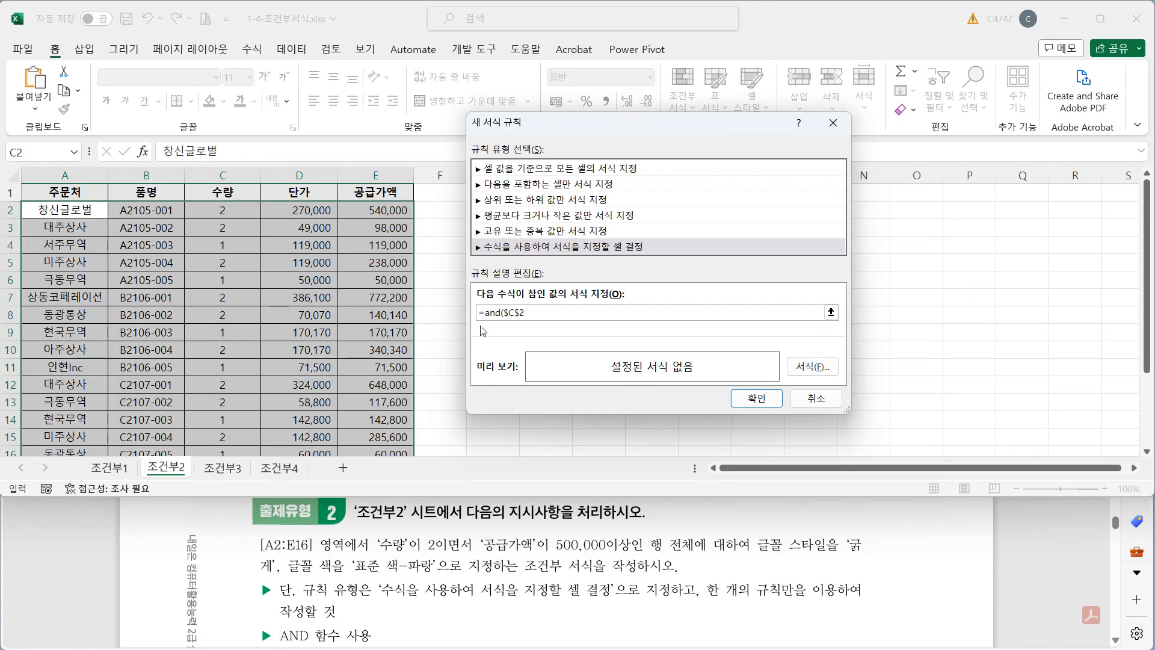
key("F4")
key("F4")
type("=2,")
left_click(403, 207)
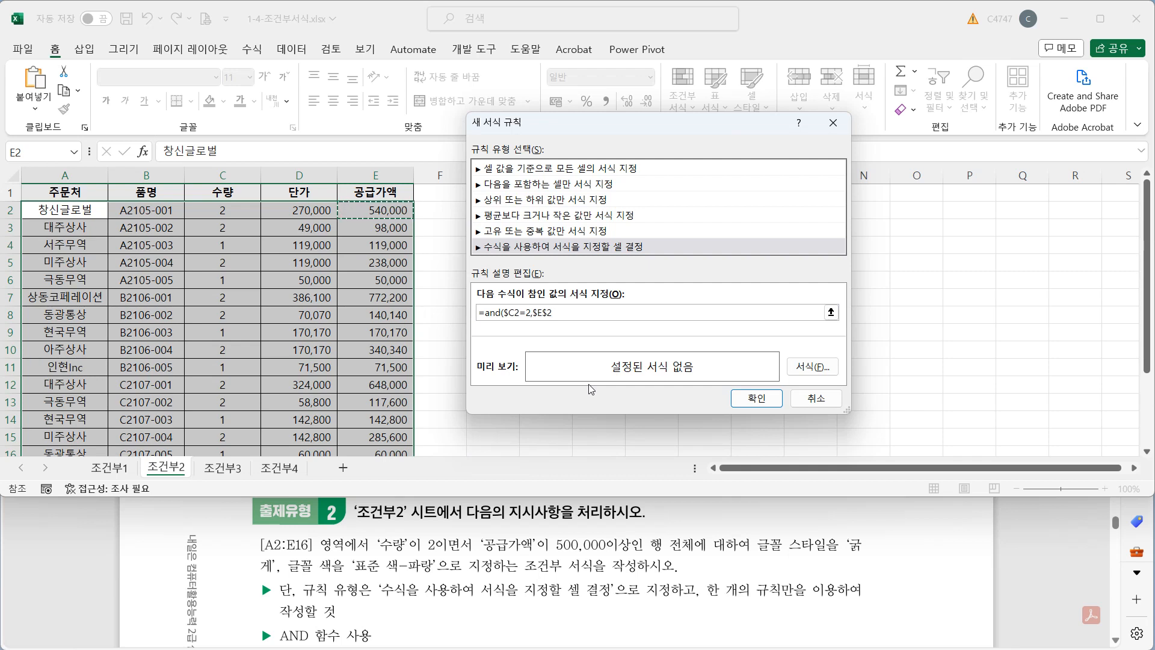
key("F4")
key("F4")
type(">=200000")
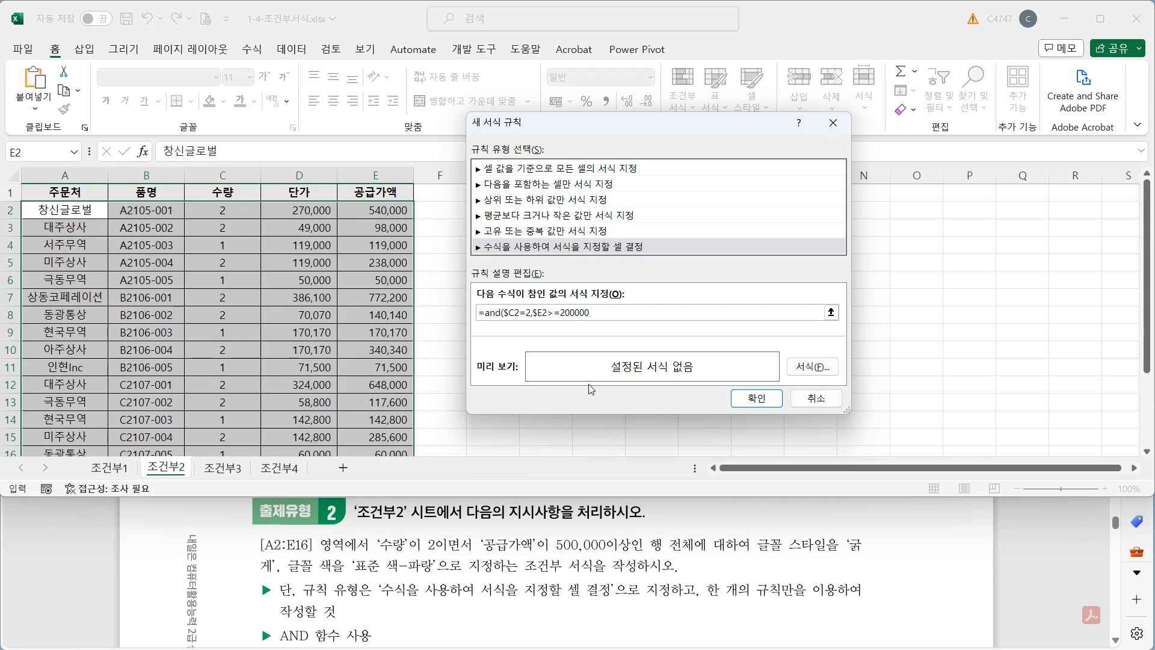
type(")")
Set the rule's font style to 굵게 and its font colour to standard blue (파랑), and apply the rule
left_click(816, 372)
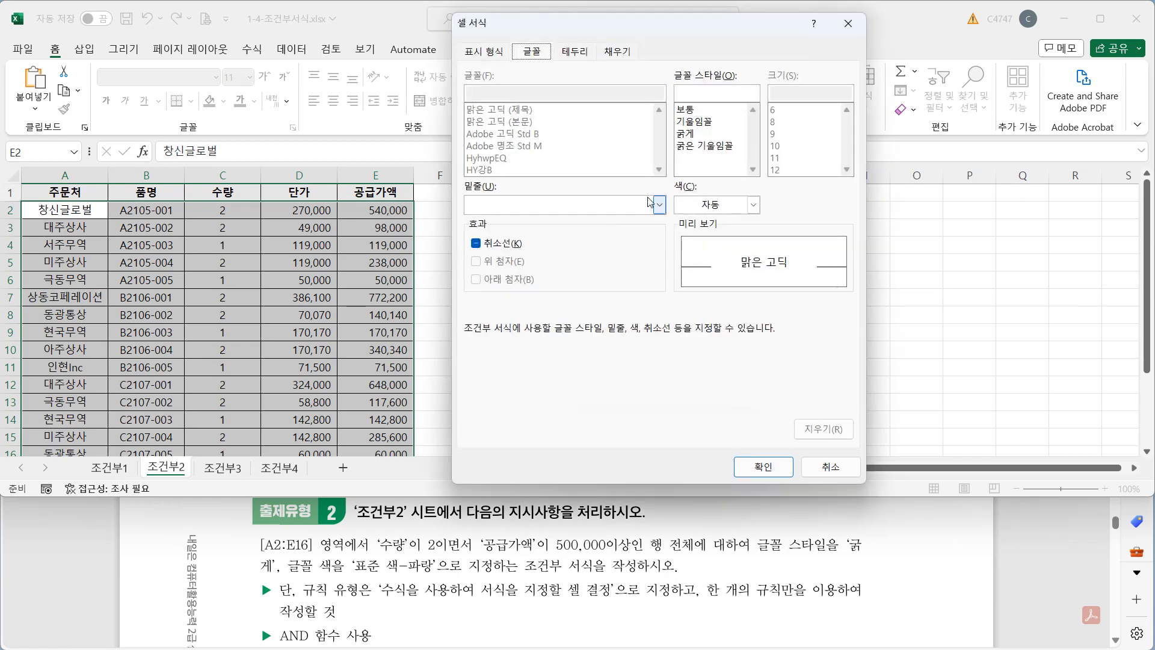
left_click(688, 135)
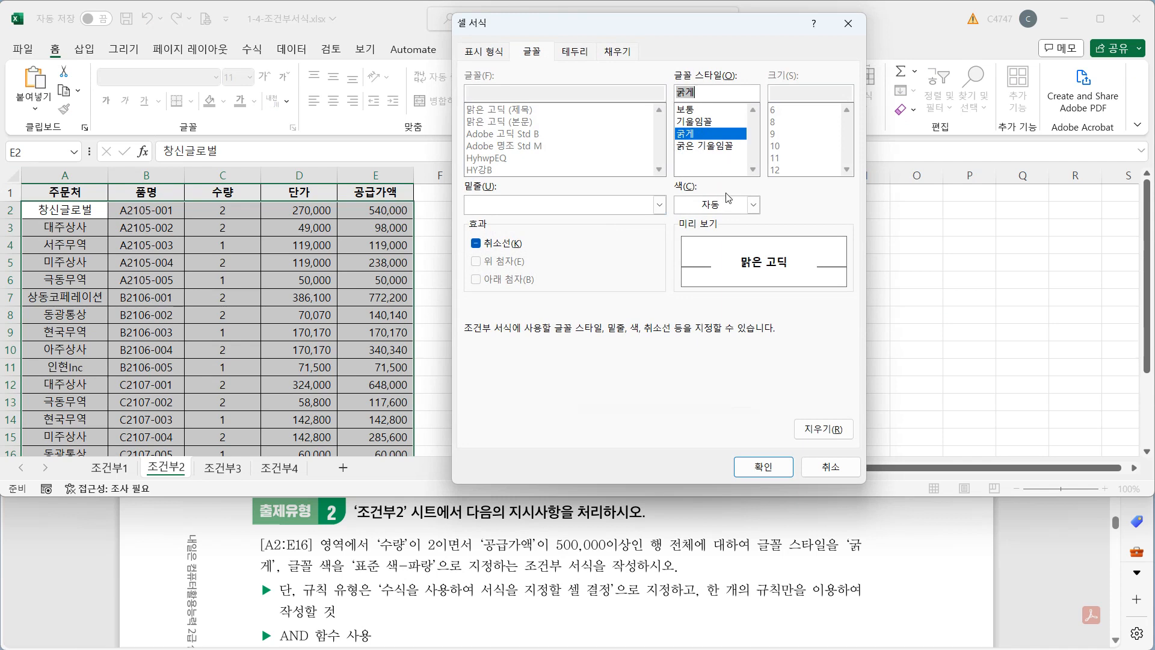
left_click(752, 205)
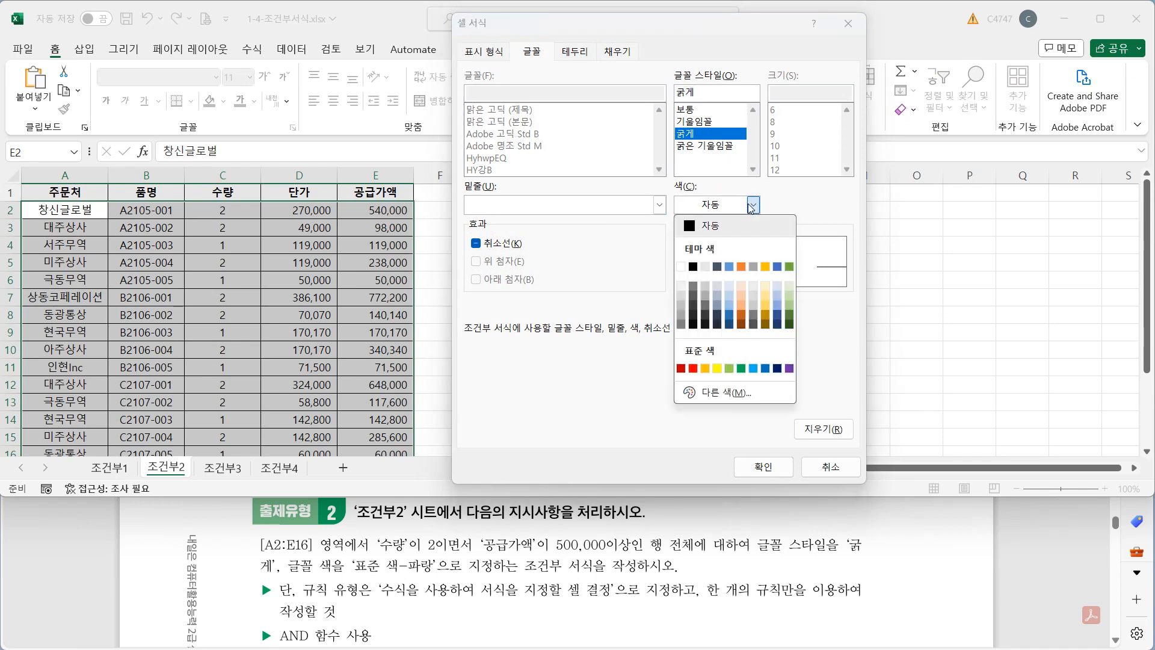
left_click(765, 368)
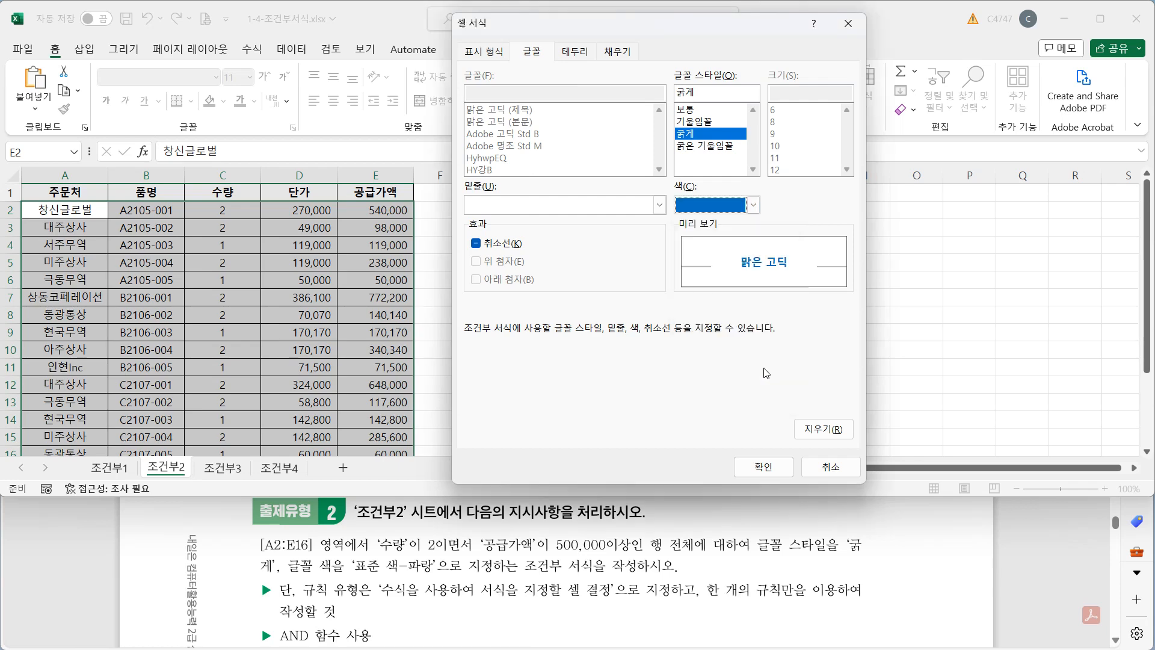
left_click(764, 467)
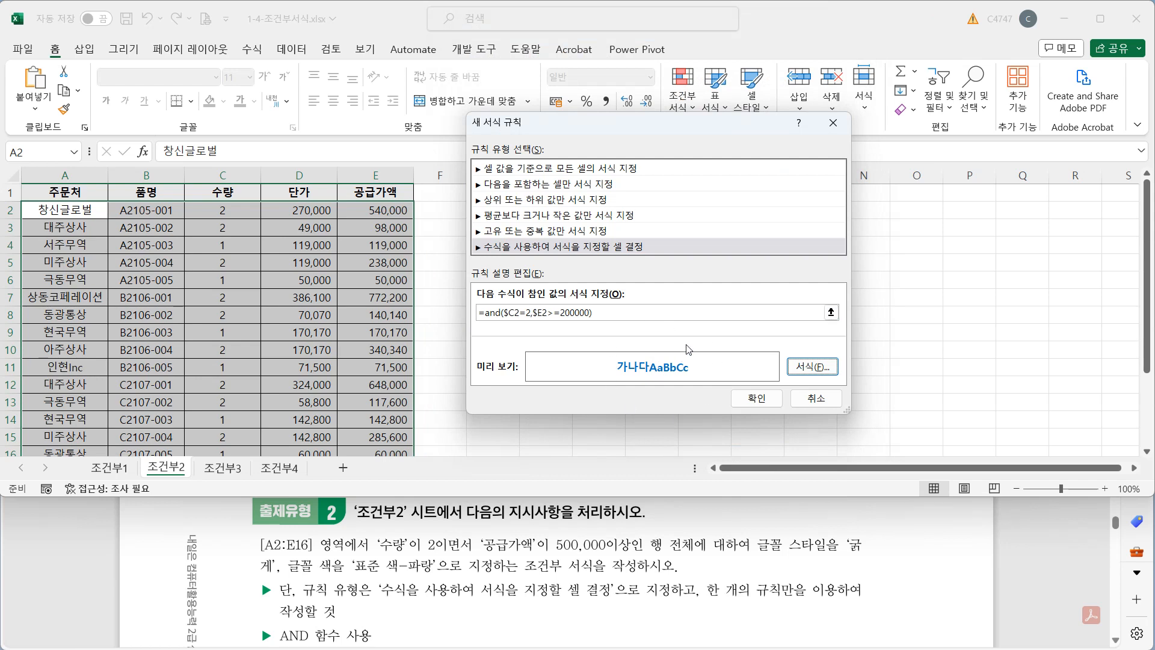
left_click(759, 399)
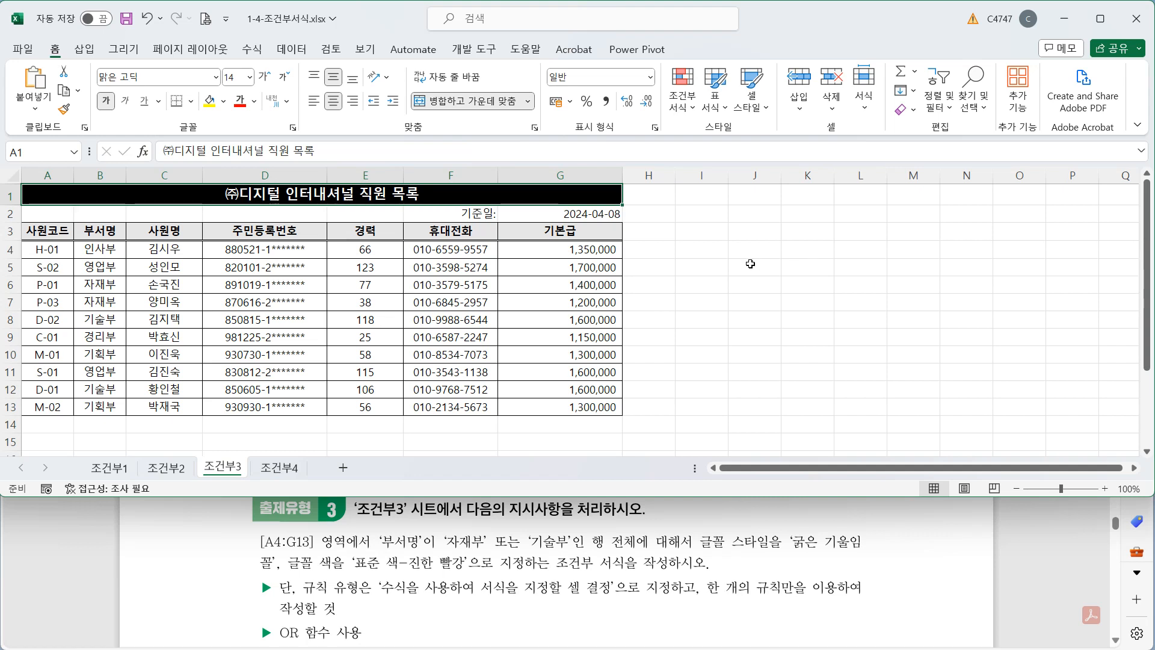
Create a new conditional formatting rule for A4:G13 on sheet 조건부3, using the rule type 수식을 사용하여 서식을 지정할 셀 결정
left_click_drag(43, 251, 579, 408)
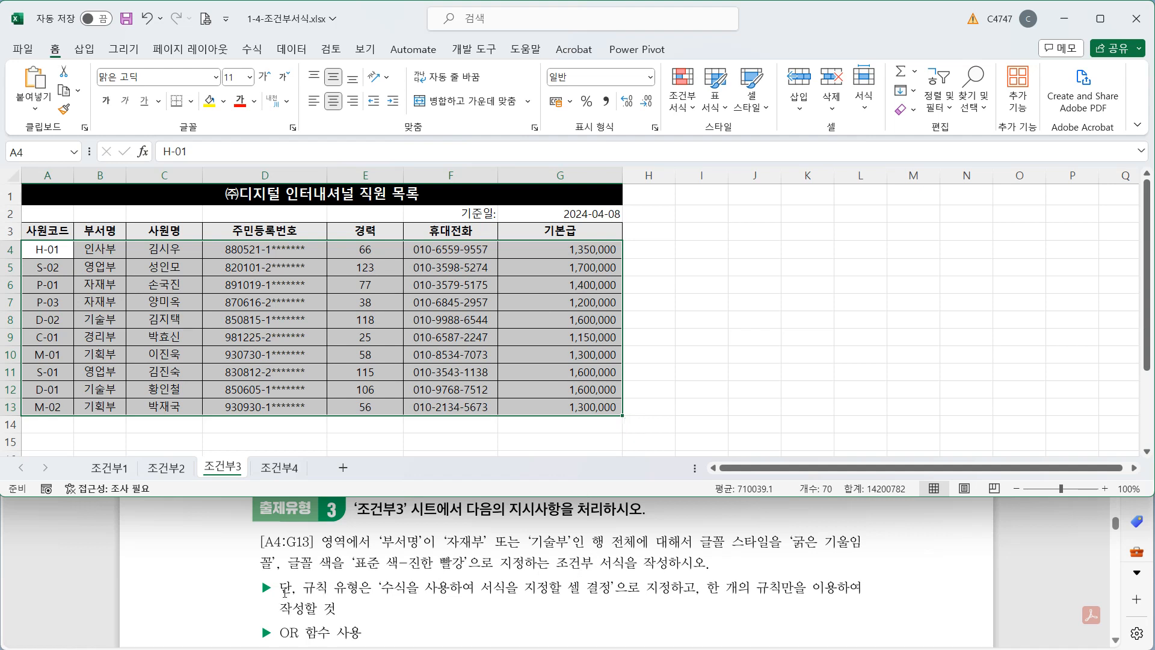
left_click_drag(54, 253, 608, 407)
left_click(691, 108)
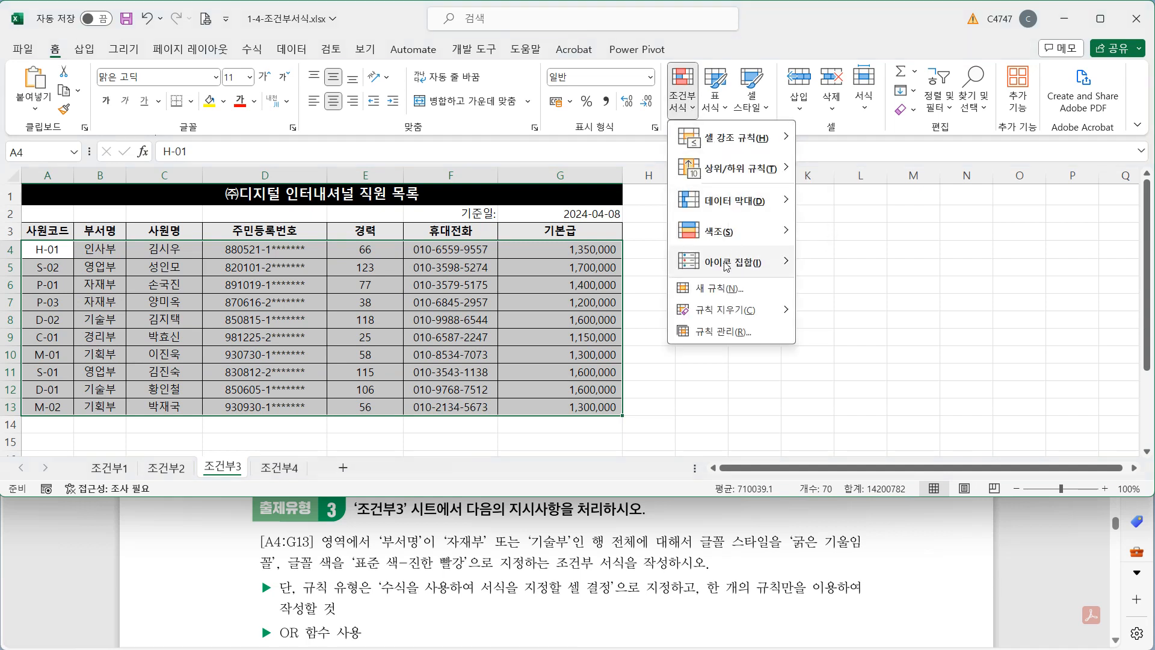
left_click(717, 290)
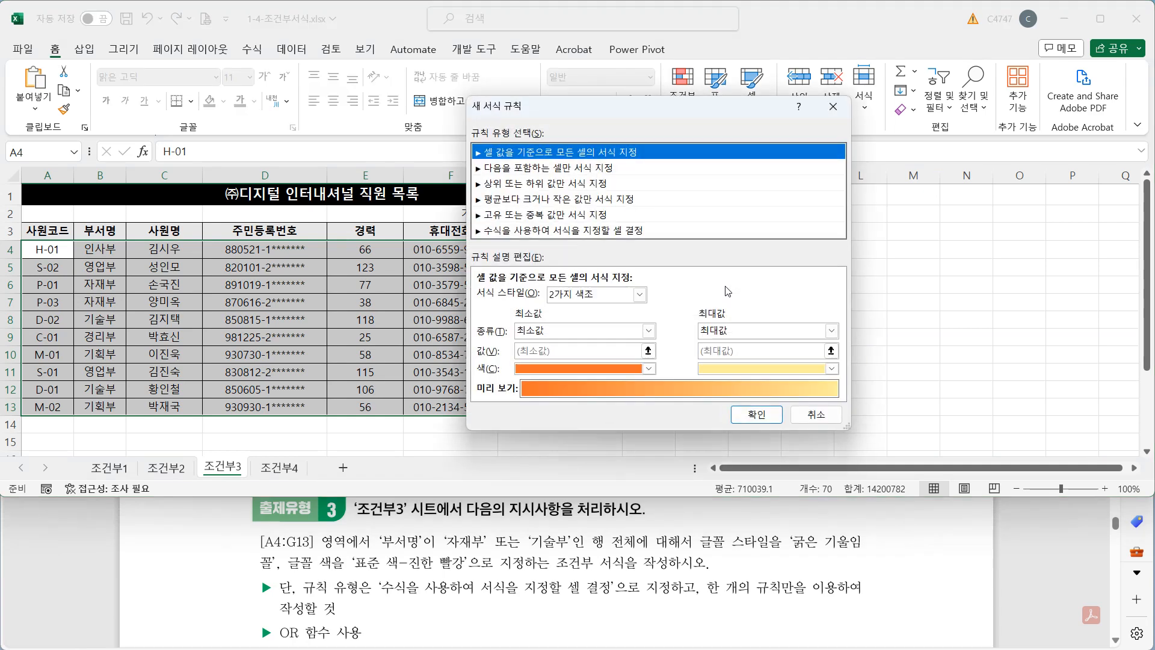
left_click(574, 232)
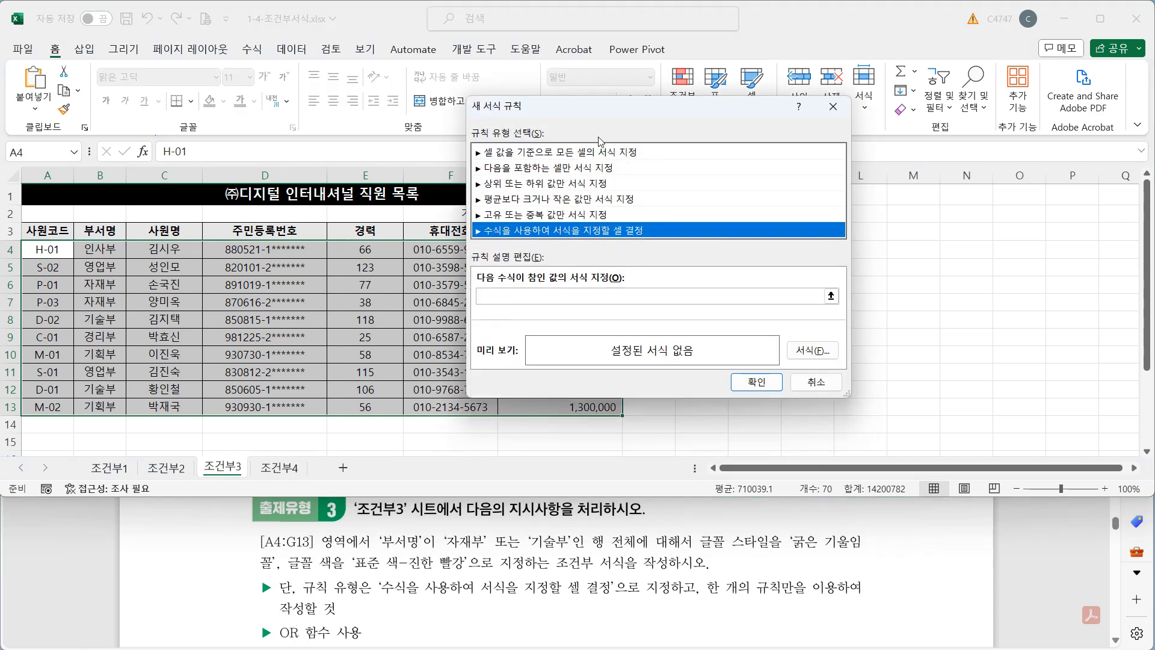
left_click_drag(570, 116, 338, 148)
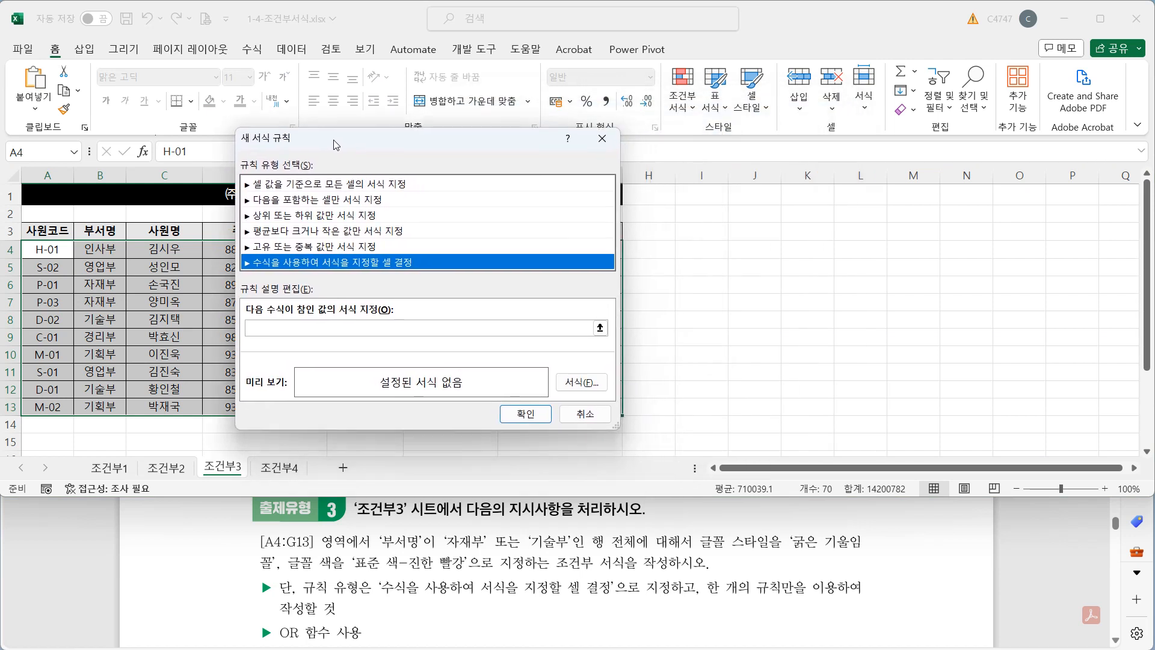
Start the rule formula with =or($B4="자재부", using a column-absolute reference to the 부서명 cell
left_click(334, 329)
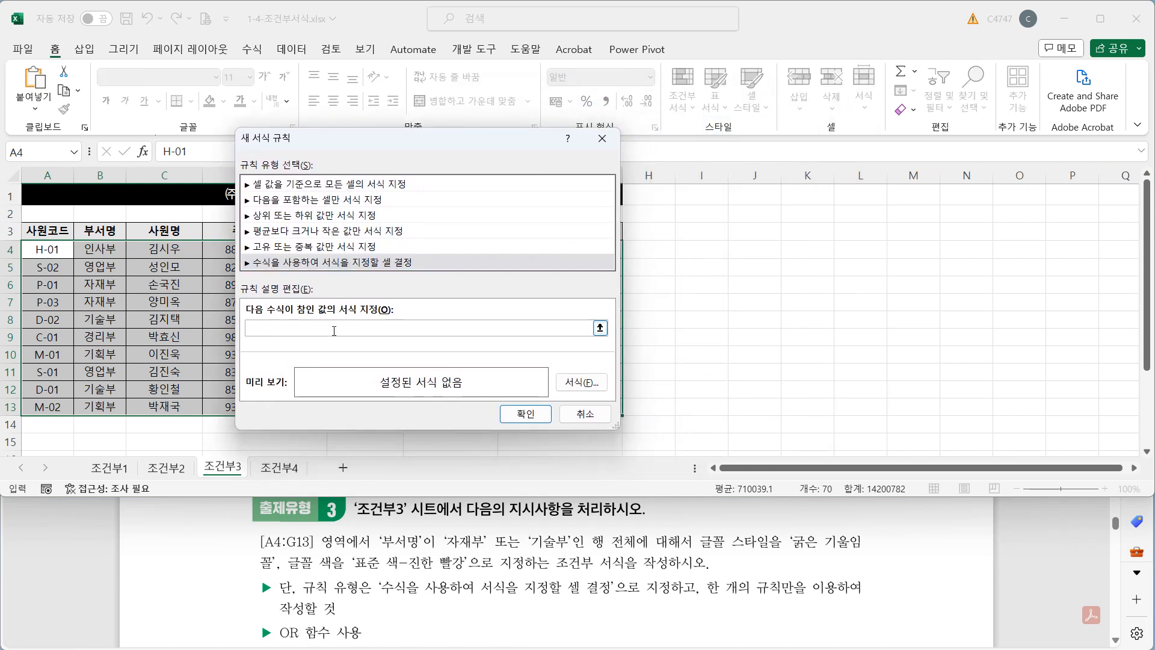
type("=or(")
left_click(105, 249)
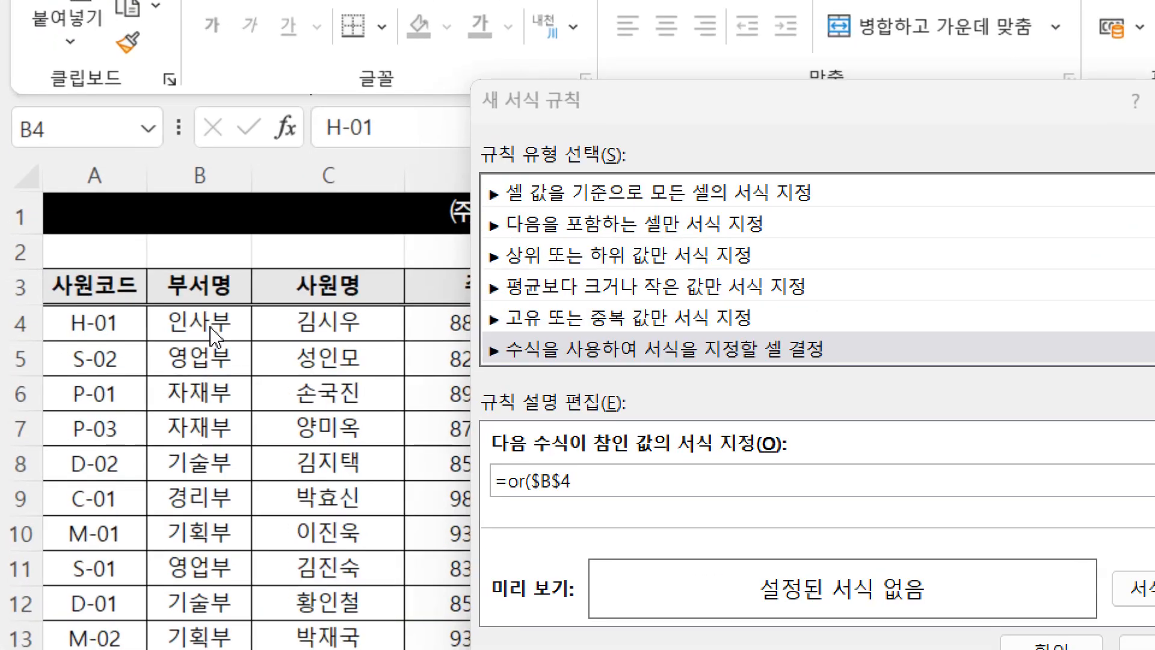
left_click(564, 481)
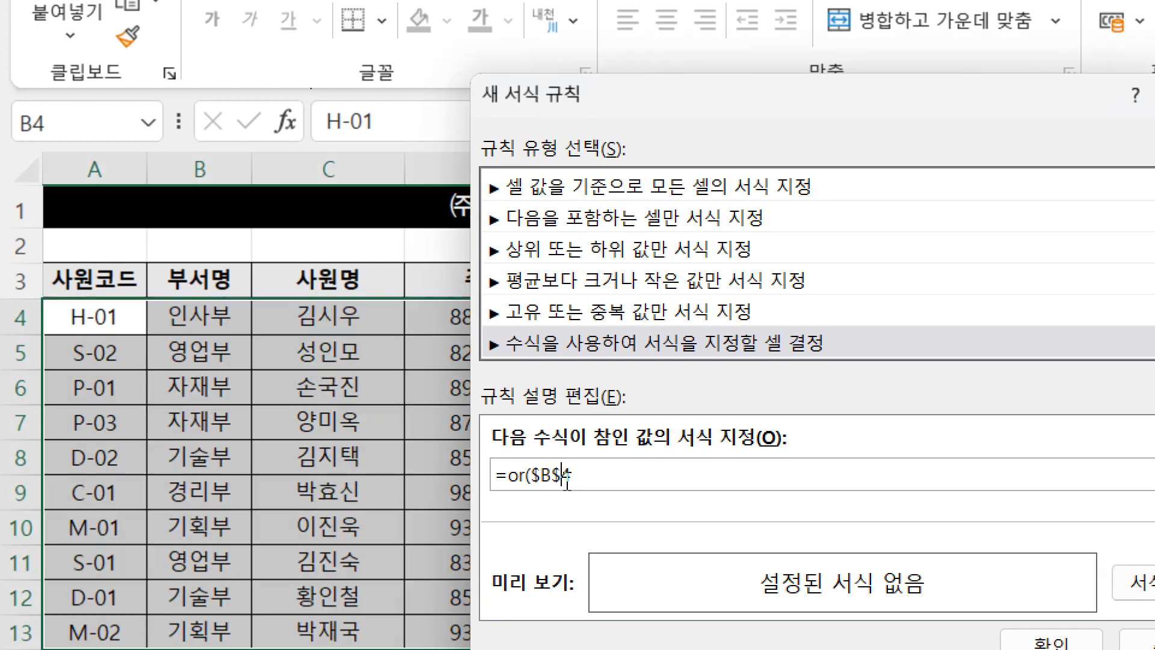
key("F4")
key("F4")
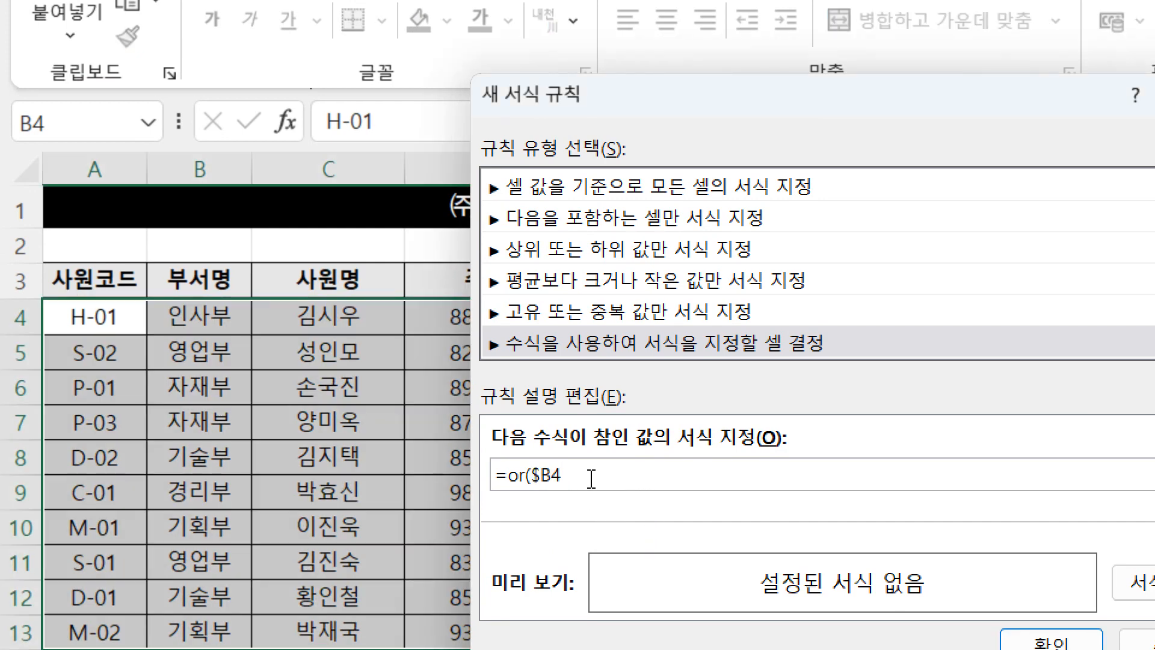
left_click(574, 479)
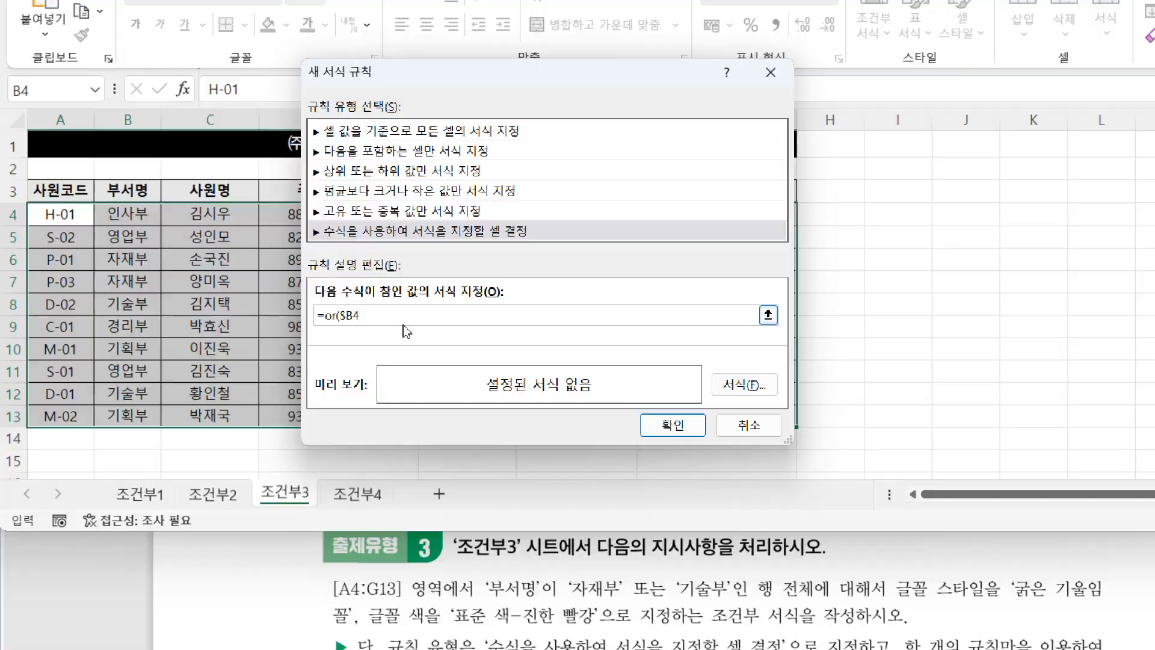
type("=")
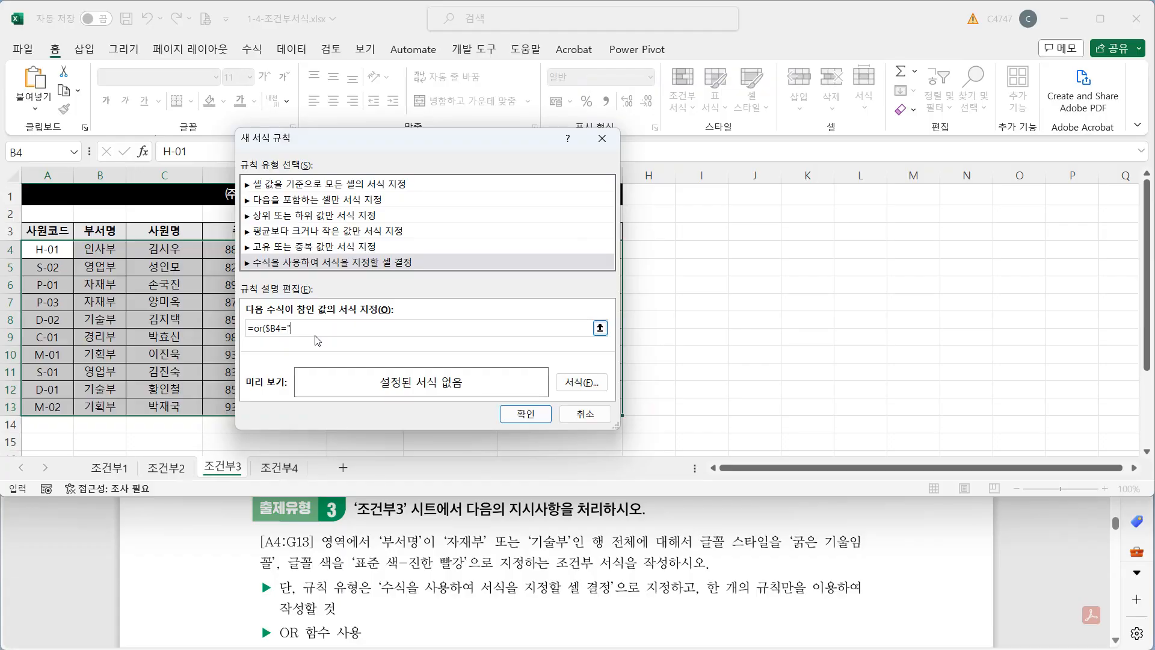
type("\"자배ㅂ")
key("BackSpace")
key("BackSpace")
type("재부\",")
Complete the OR formula with the second condition $B4="기술부", also column-absolute, and the closing parenthesis
left_click(112, 249)
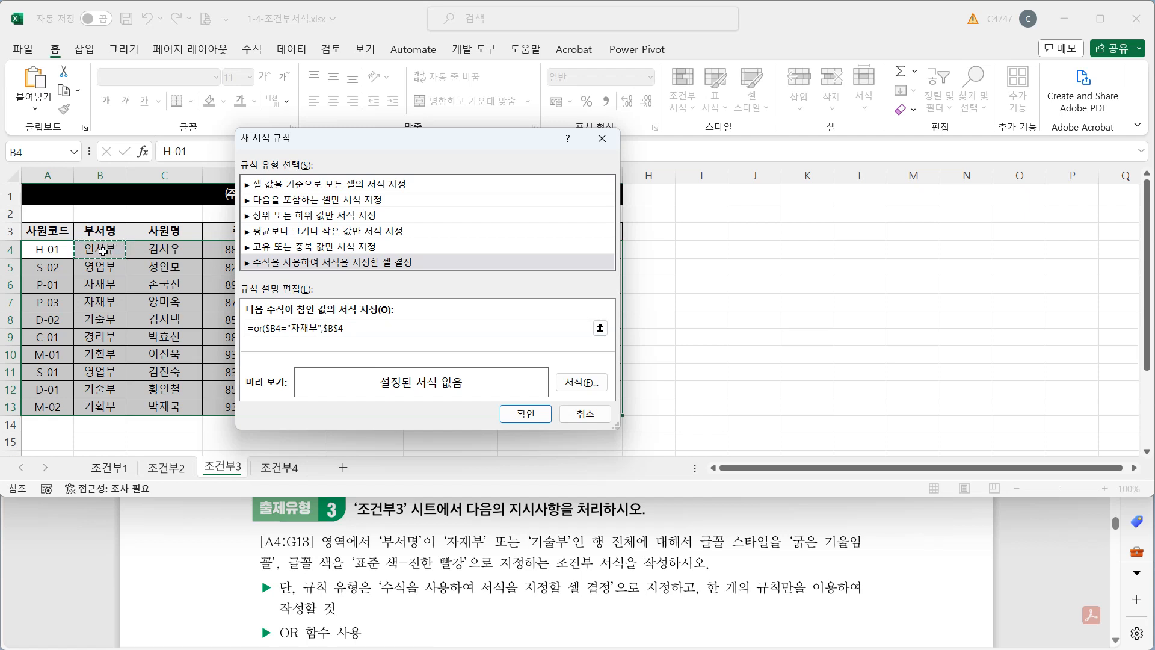
key("F4")
key("F4")
type("=\"기술부\")")
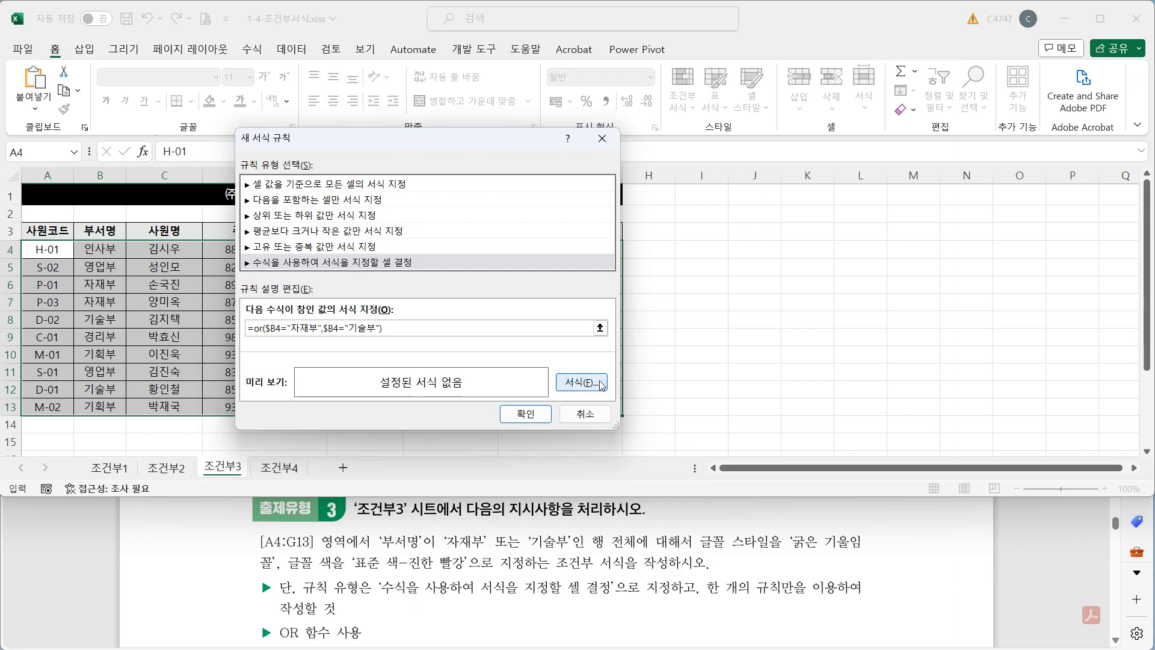
Set the rule's font style to 굵은 기울임꼴 and its font colour to standard dark red (진한 빨강), and apply the rule
left_click(580, 388)
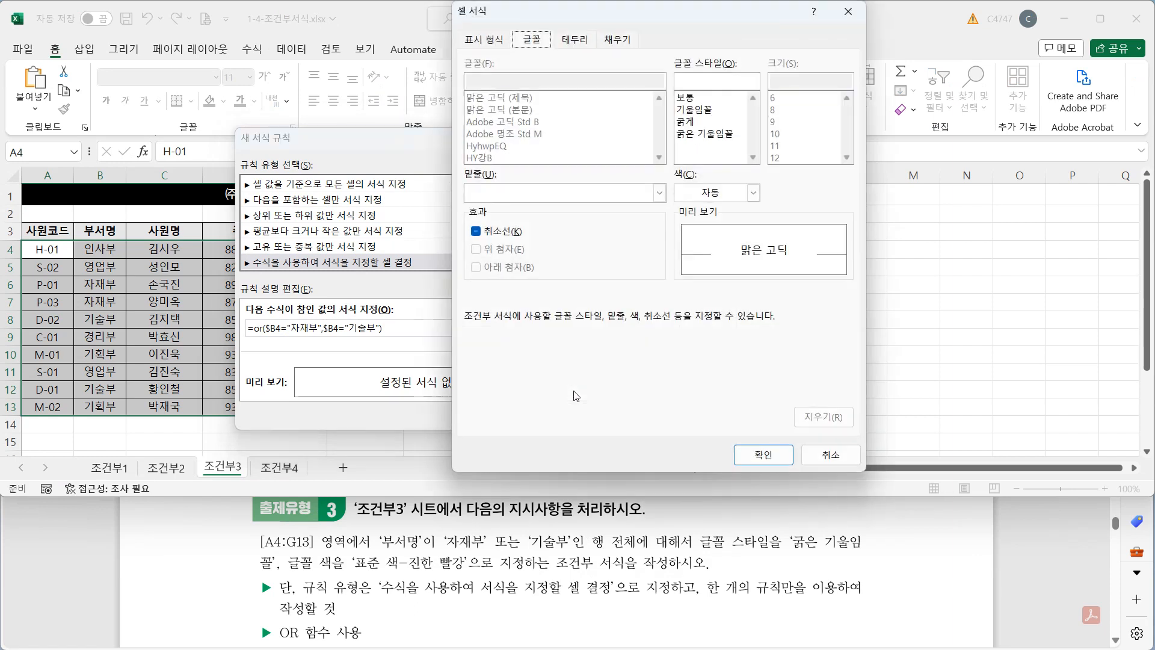
left_click(719, 133)
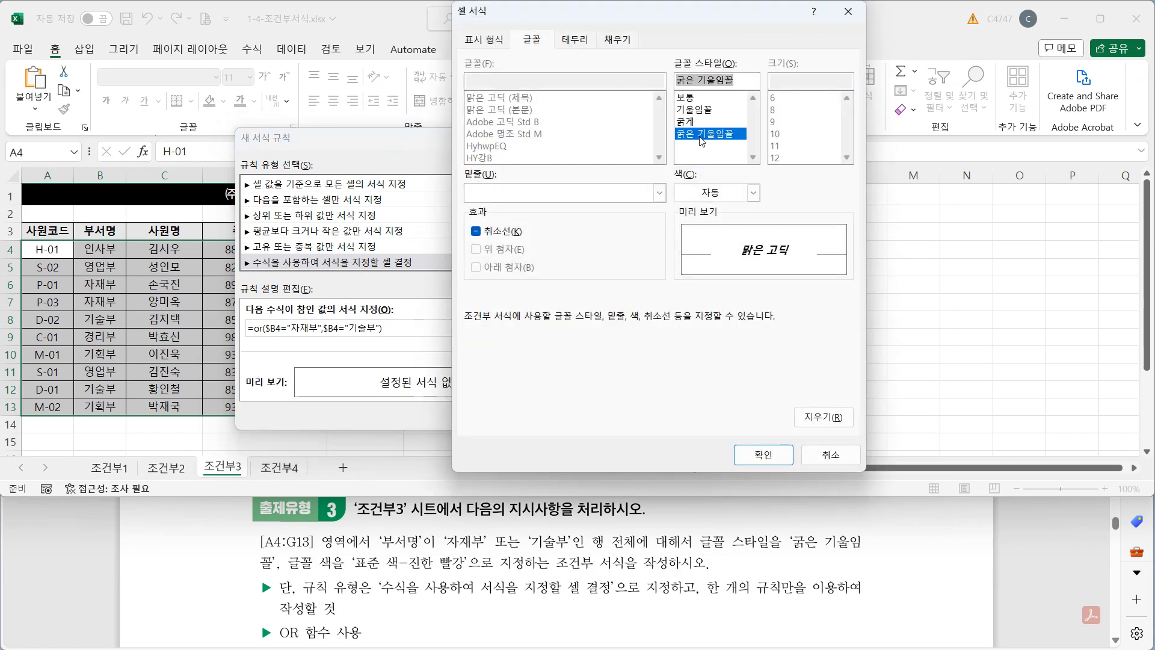
left_click(754, 196)
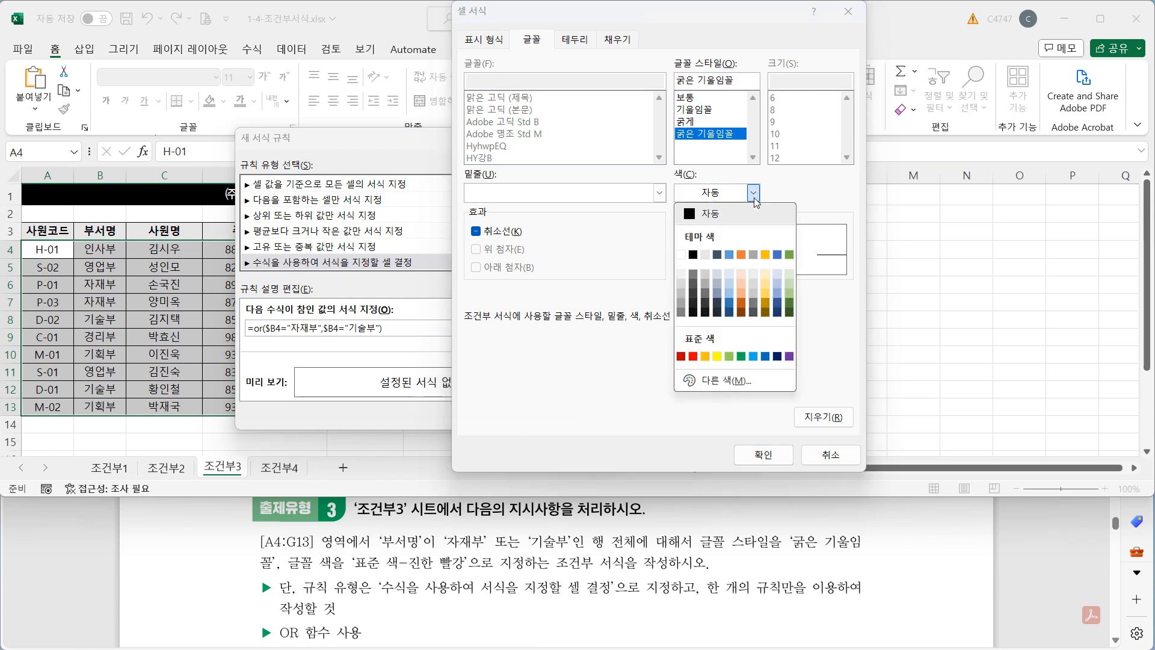
left_click(683, 359)
left_click(759, 455)
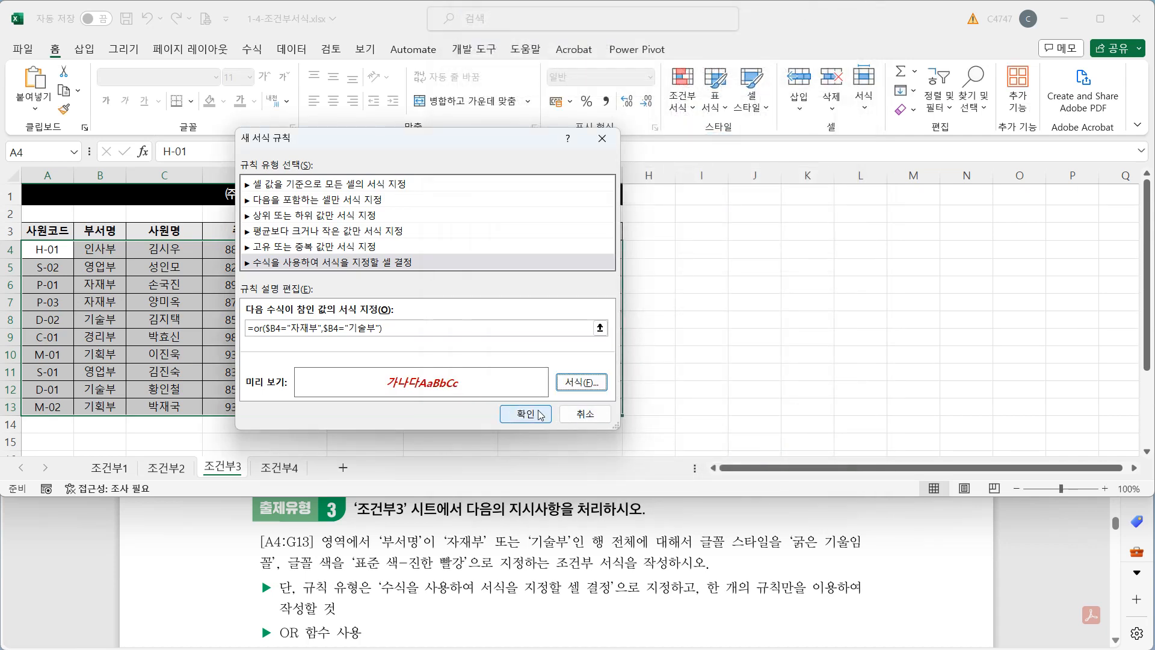
left_click(525, 414)
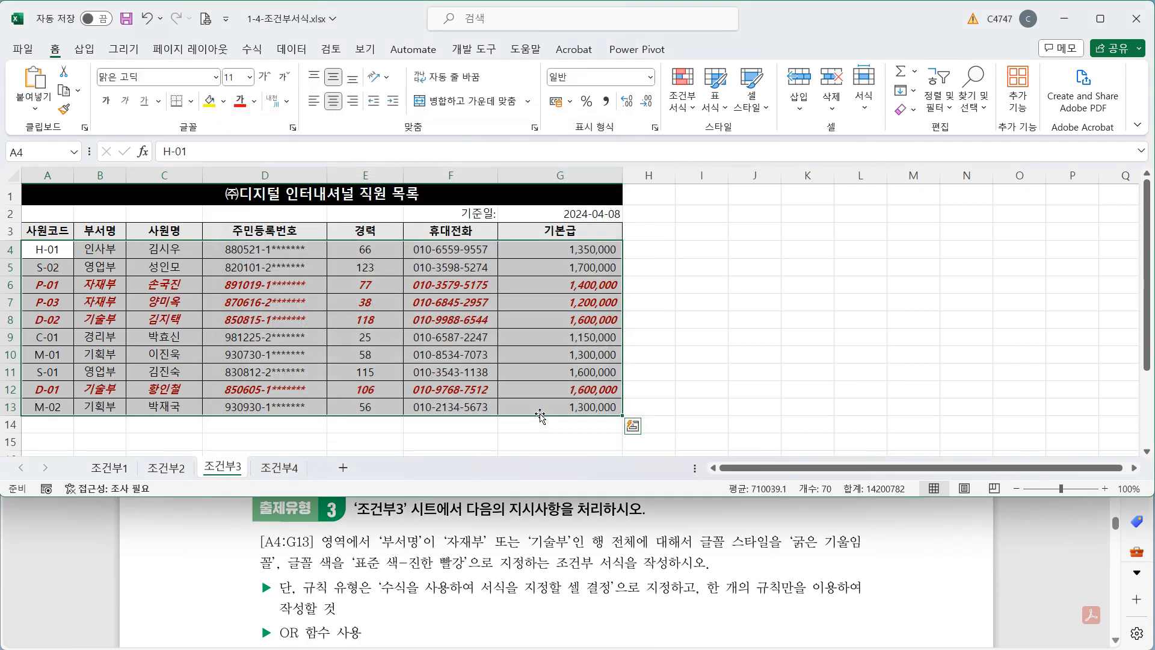